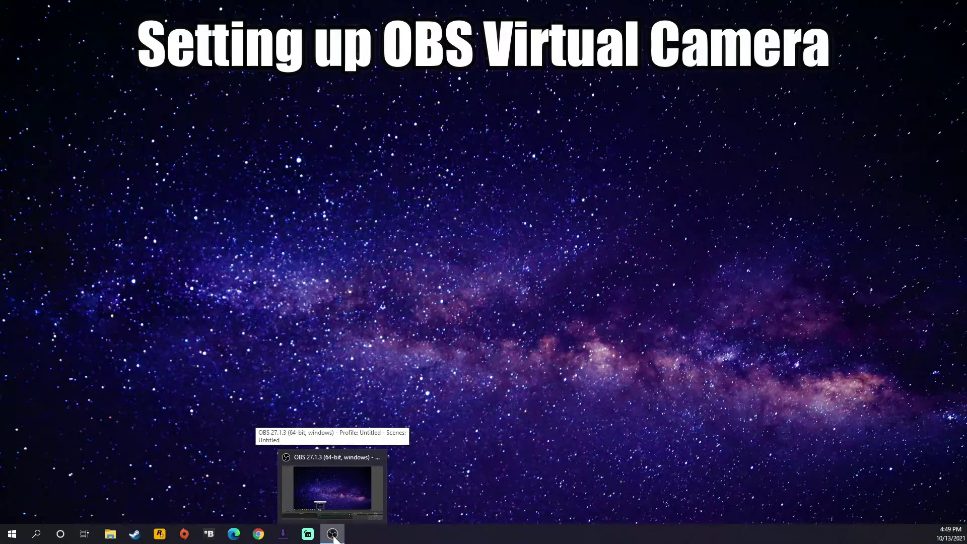
- Launch an additional OBS Studio instance alongside the one already running and maximize its window
{"action": "right_click", "coordinate": [334, 537]}
{"action": "left_click", "coordinate": [317, 480]}
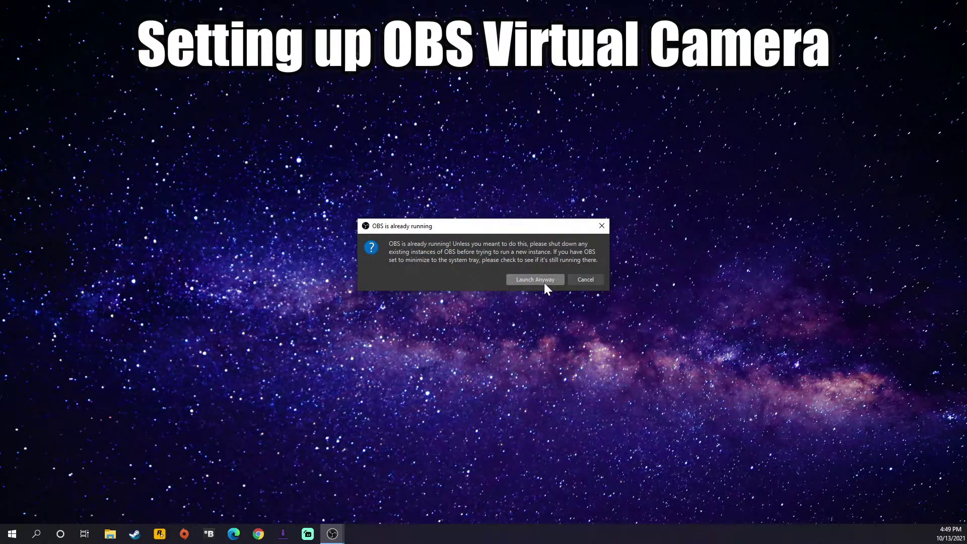
{"action": "left_click", "coordinate": [544, 282]}
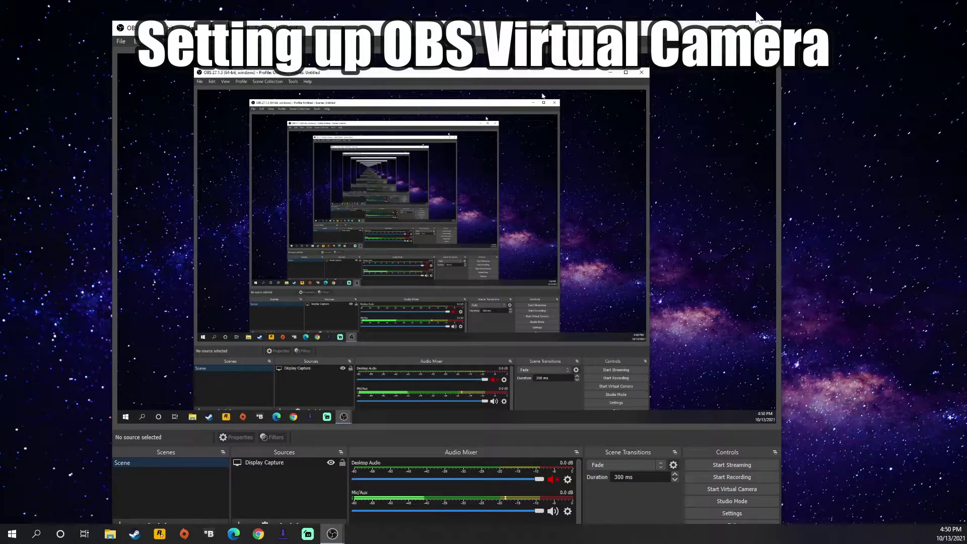
{"action": "left_click", "coordinate": [746, 27]}
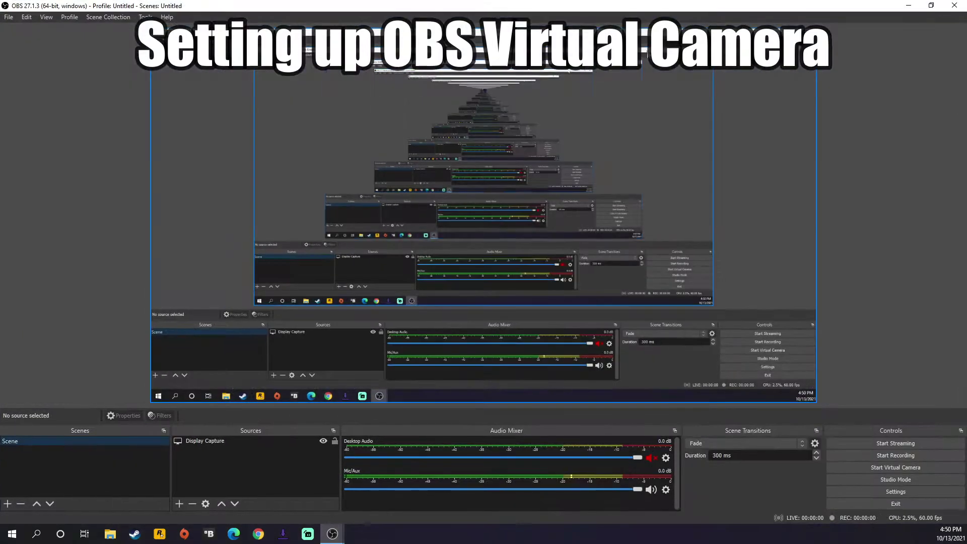
- Add a new scene named Scene 2
{"action": "left_click", "coordinate": [8, 504]}
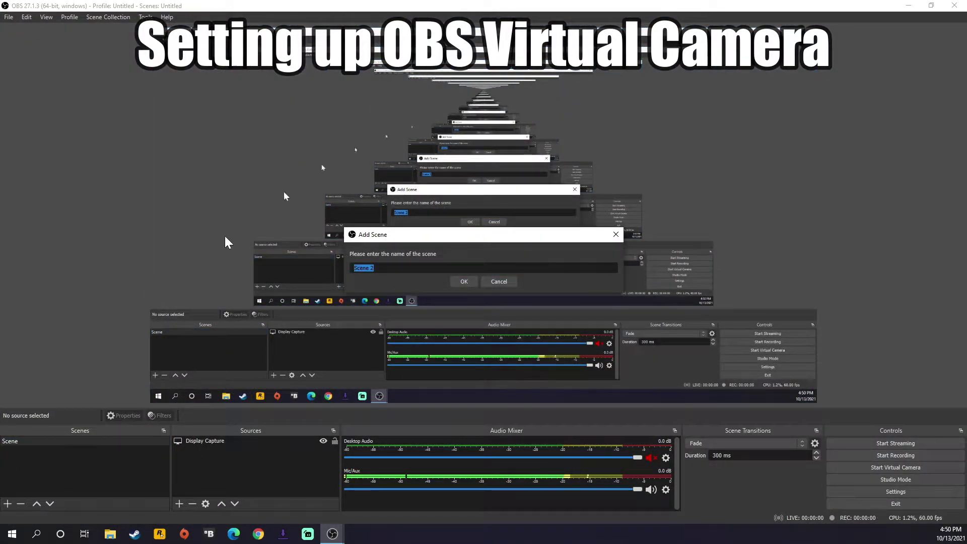
{"action": "left_click", "coordinate": [466, 281]}
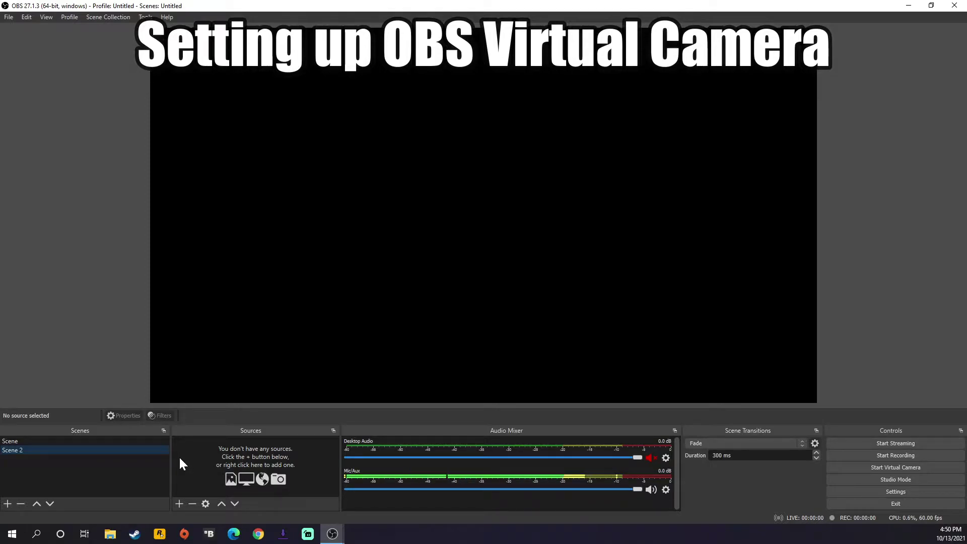
- Add a Video Capture Device source using Cam Link 4K to Scene 2 and start the virtual camera
{"action": "left_click", "coordinate": [179, 504]}
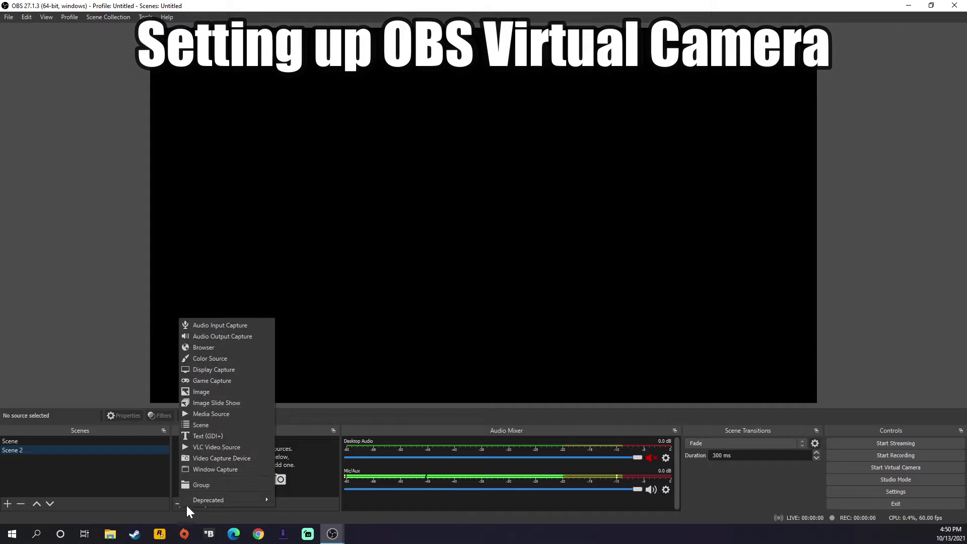
{"action": "left_click", "coordinate": [213, 460]}
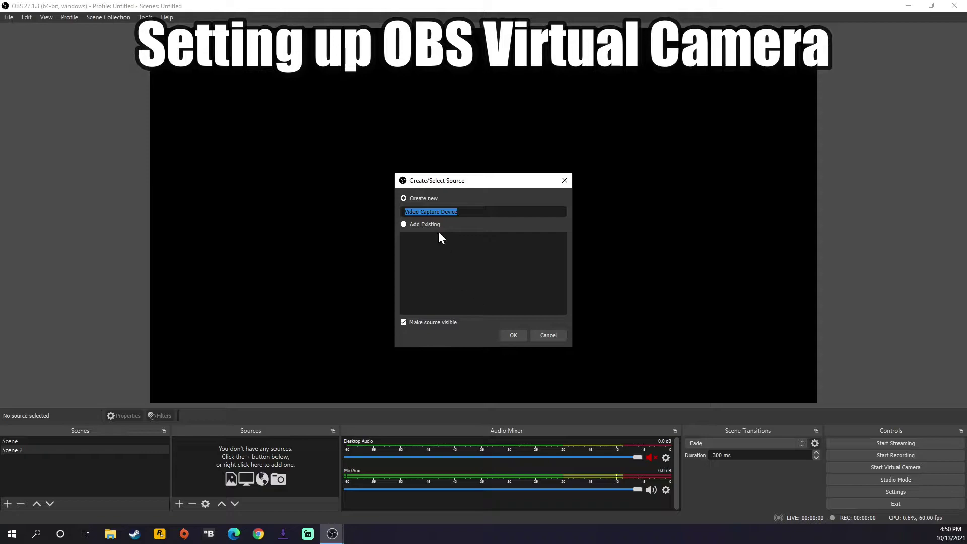
{"action": "left_click", "coordinate": [515, 336]}
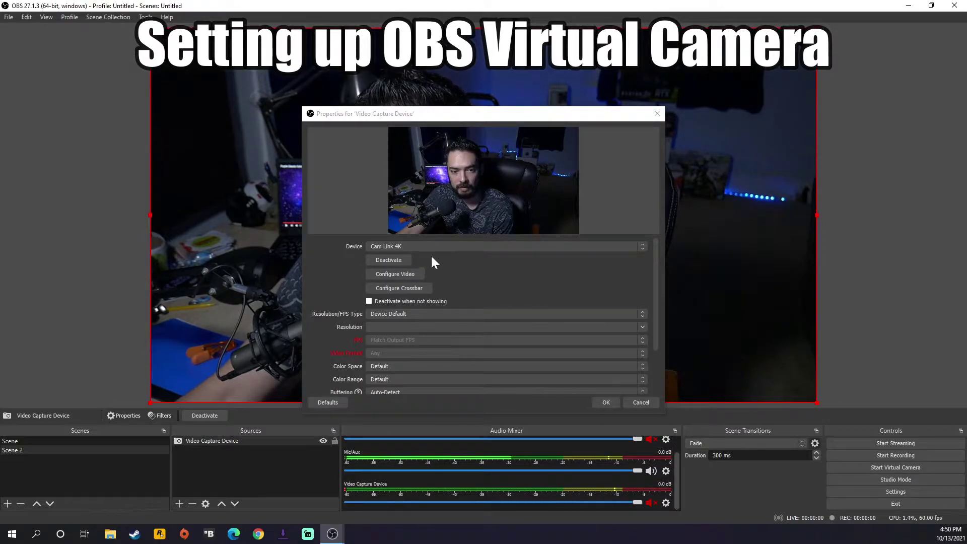
{"action": "left_click", "coordinate": [615, 402]}
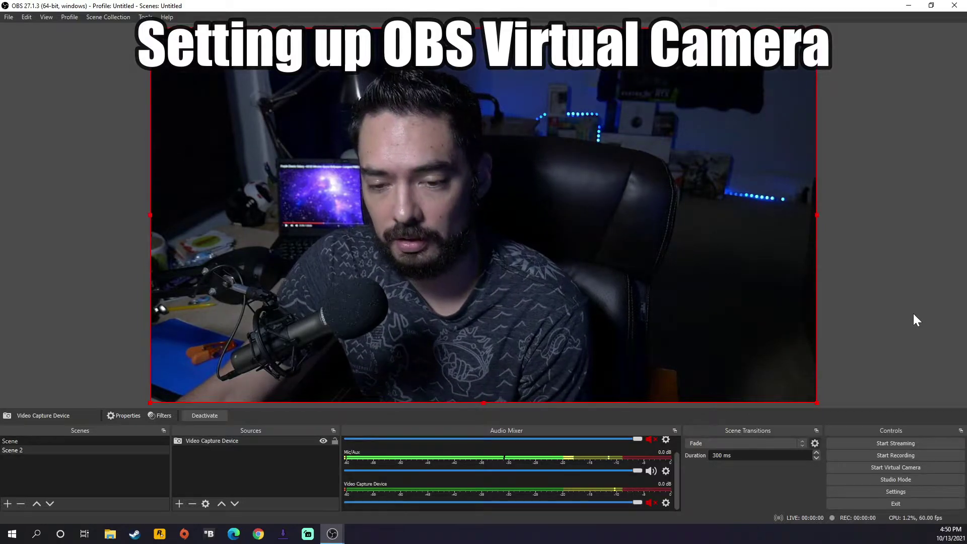
{"action": "left_click", "coordinate": [890, 469]}
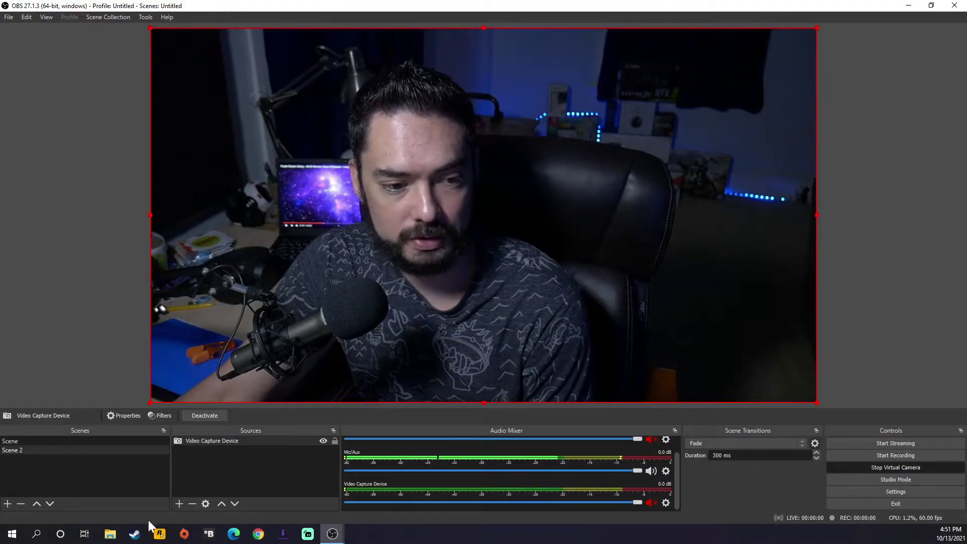
- Launch one more OBS Studio instance for the stream while the virtual camera instance keeps running
{"action": "right_click", "coordinate": [331, 533]}
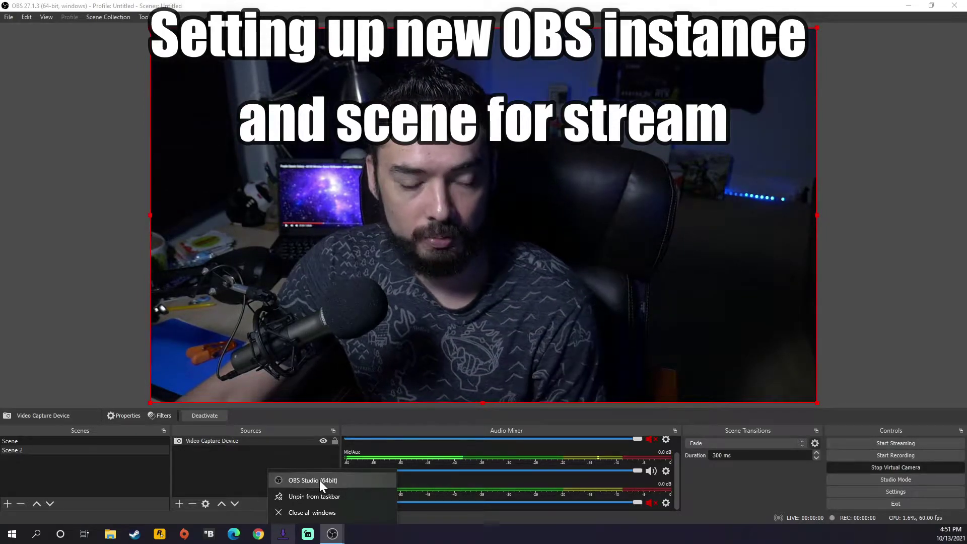
{"action": "left_click", "coordinate": [319, 479]}
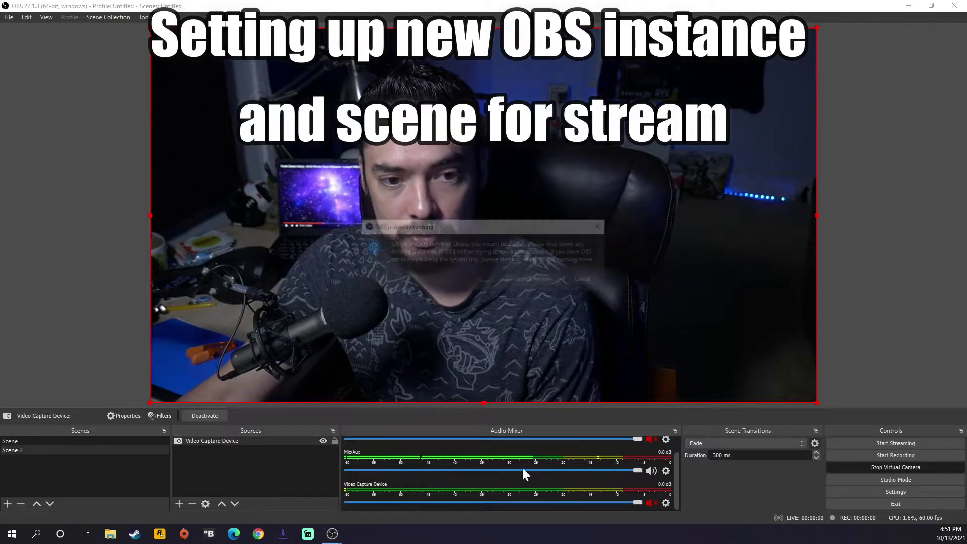
{"action": "left_click", "coordinate": [523, 281]}
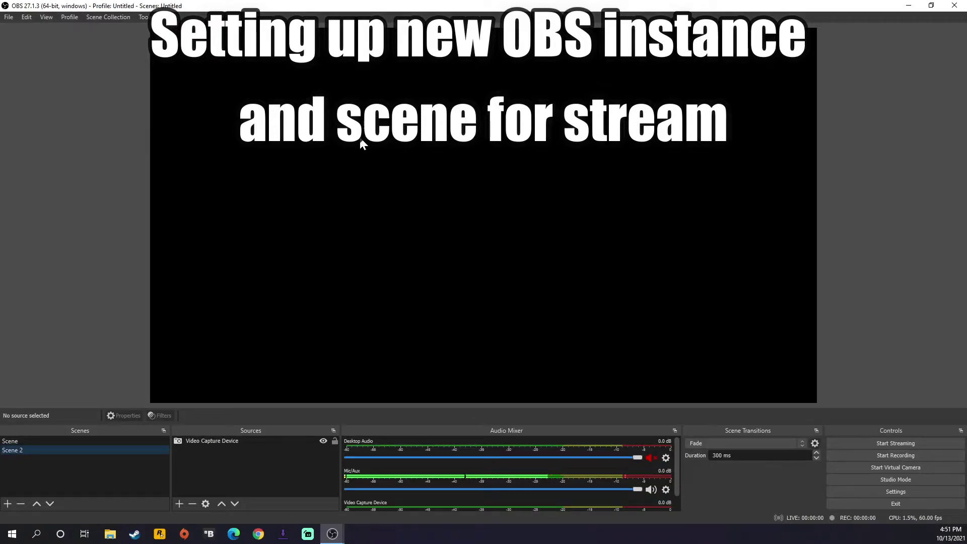
- Add a scene named "Twitch Stream Scene" in the new OBS instance
{"action": "left_click", "coordinate": [7, 504]}
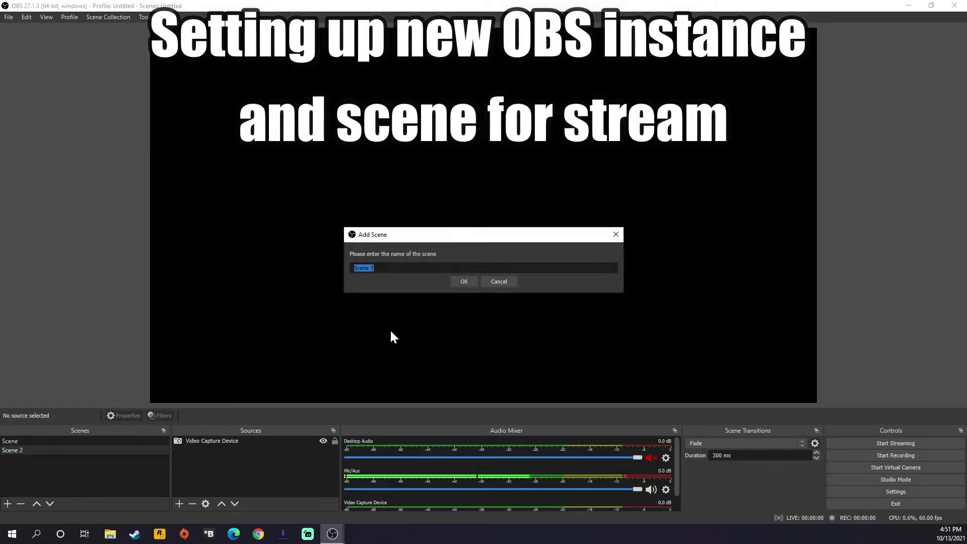
{"action": "type", "text": "Twitch Stream Scene"}
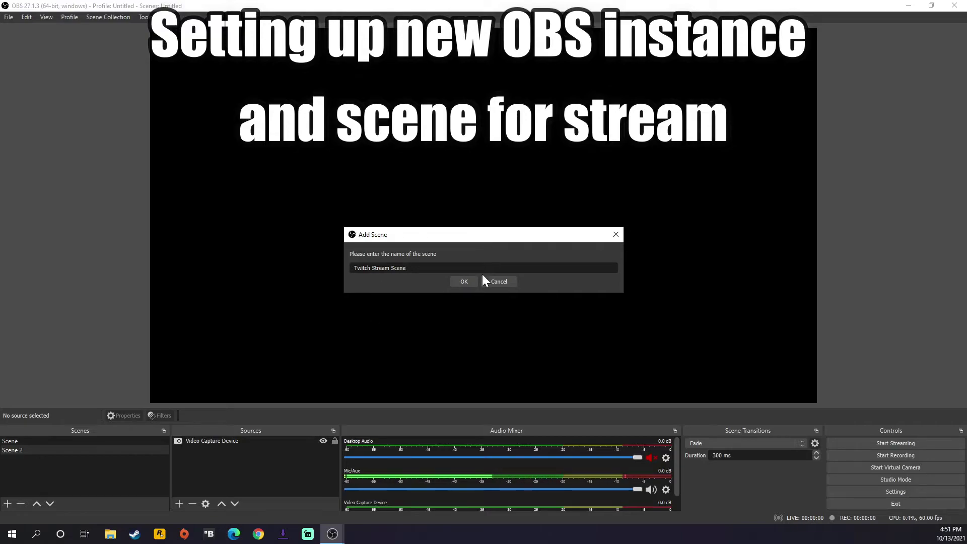
{"action": "left_click", "coordinate": [466, 280]}
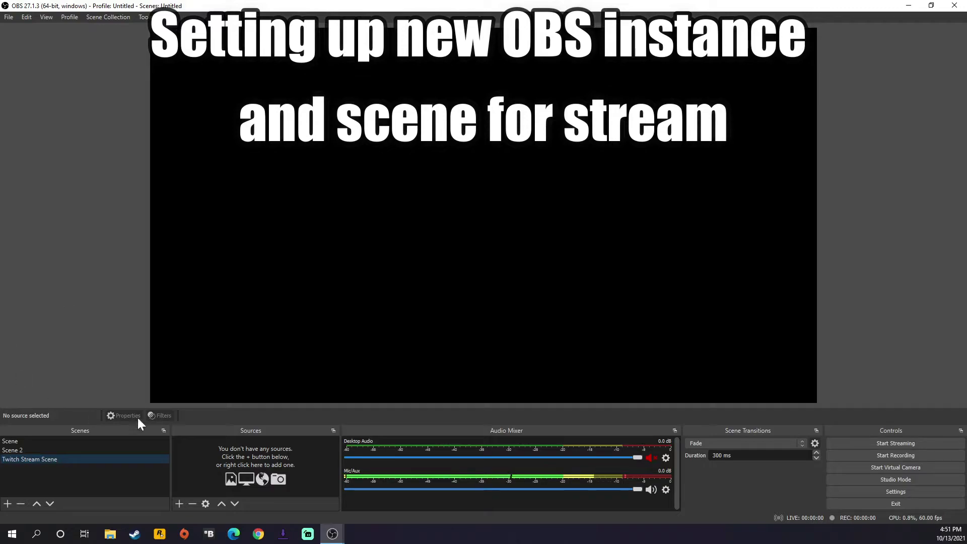
- Add a Video Capture Device source named "Virtual Camera" to Twitch Stream Scene, with OBS Virtual Camera as its device
{"action": "left_click", "coordinate": [177, 505]}
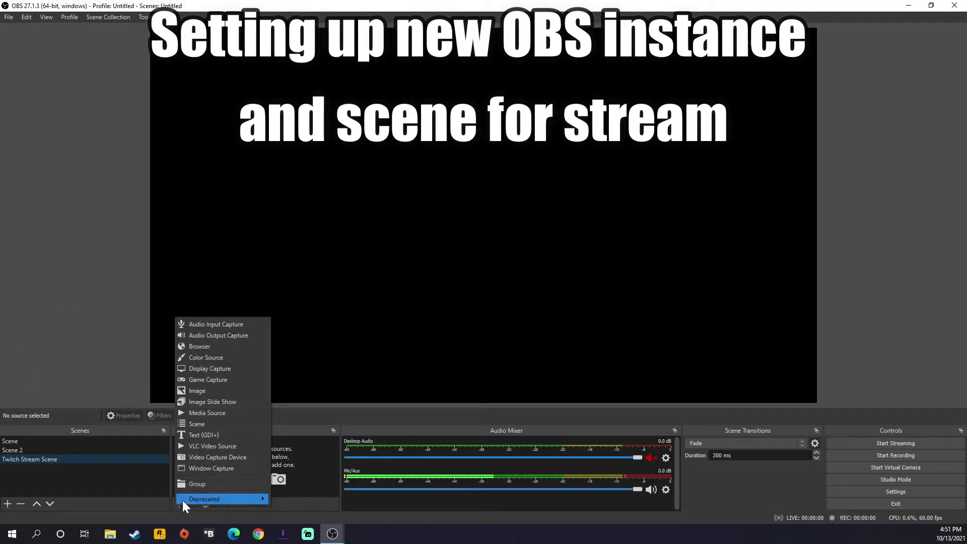
{"action": "left_click", "coordinate": [235, 455]}
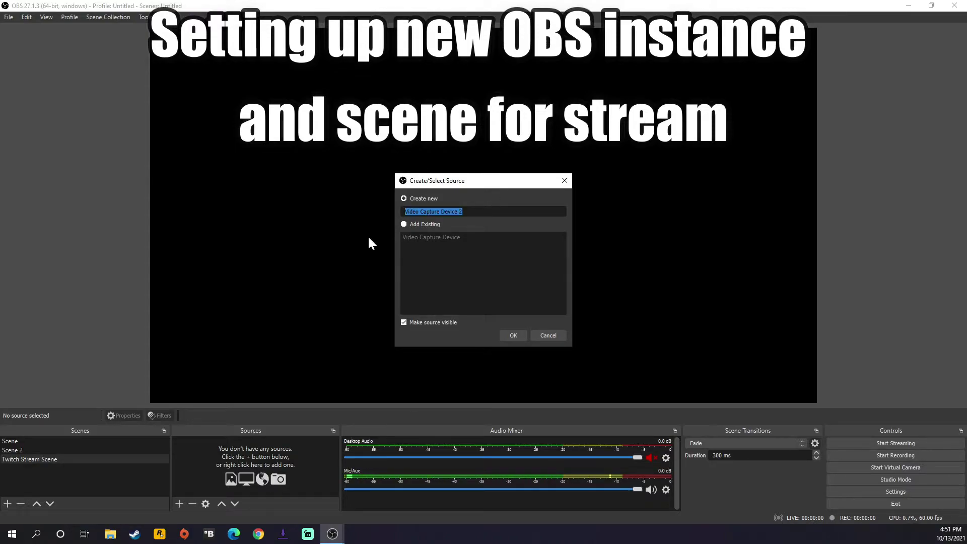
{"action": "type", "text": "Virtual Camera"}
{"action": "key", "text": "Return"}
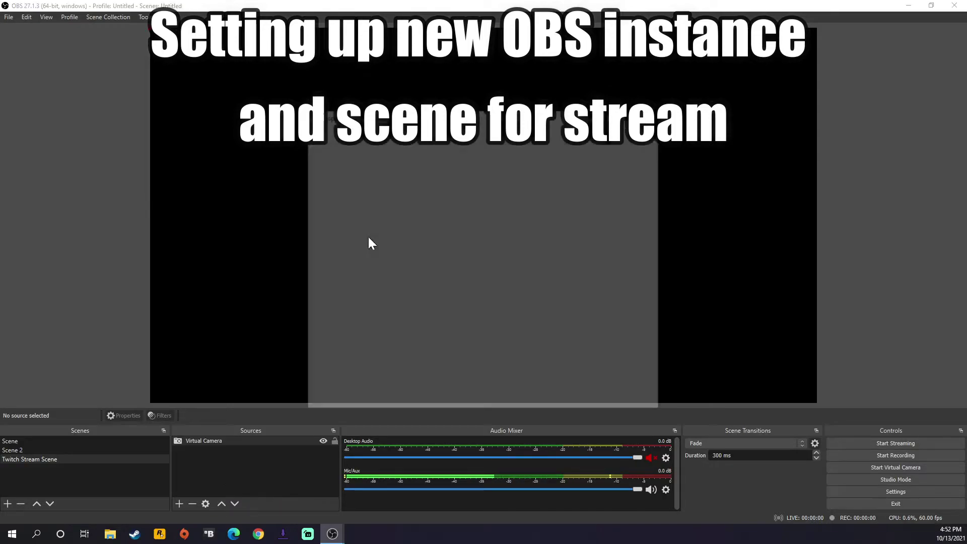
{"action": "left_click", "coordinate": [442, 246]}
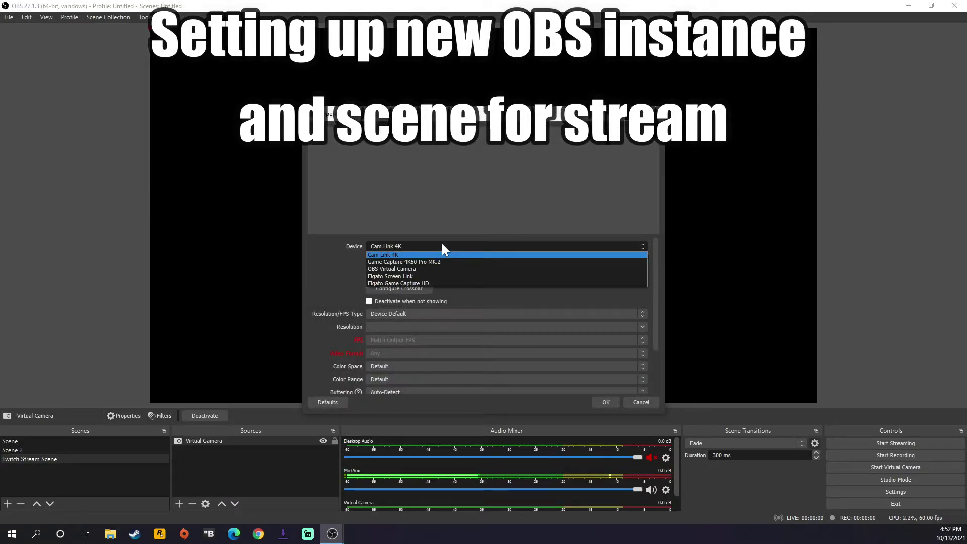
{"action": "left_click", "coordinate": [392, 270]}
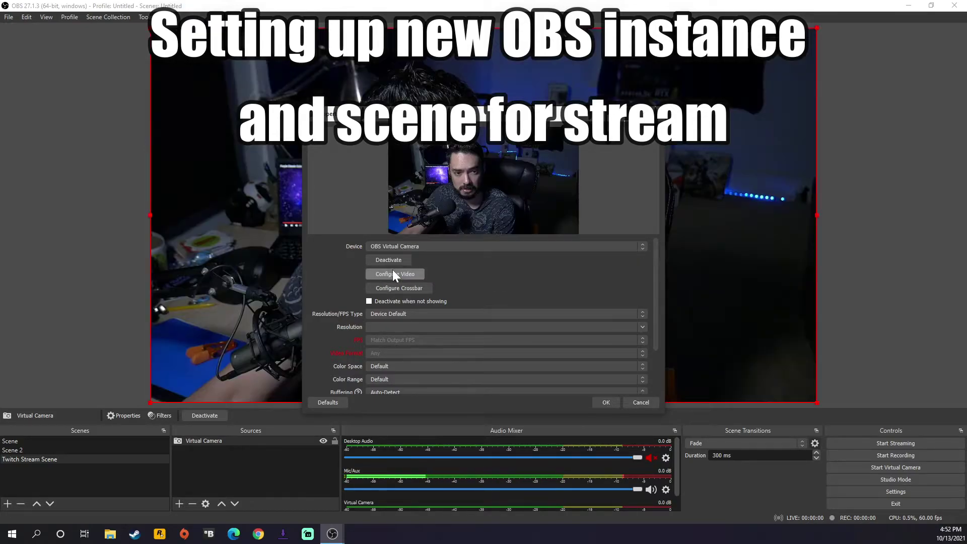
{"action": "left_click", "coordinate": [606, 402]}
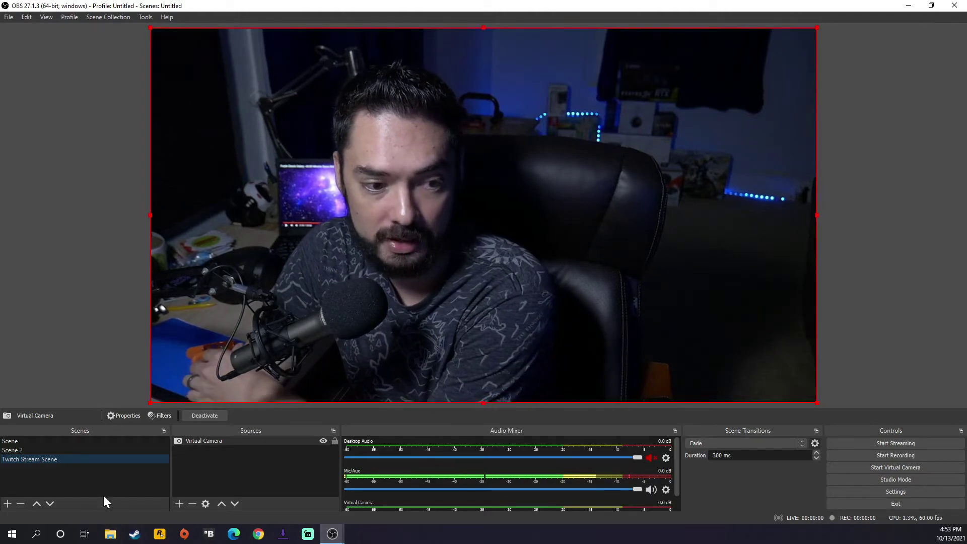
- Search for Discord on the computer and switch to it
{"action": "left_click", "coordinate": [16, 535]}
{"action": "type", "text": "di"}
{"action": "key", "text": "Return"}
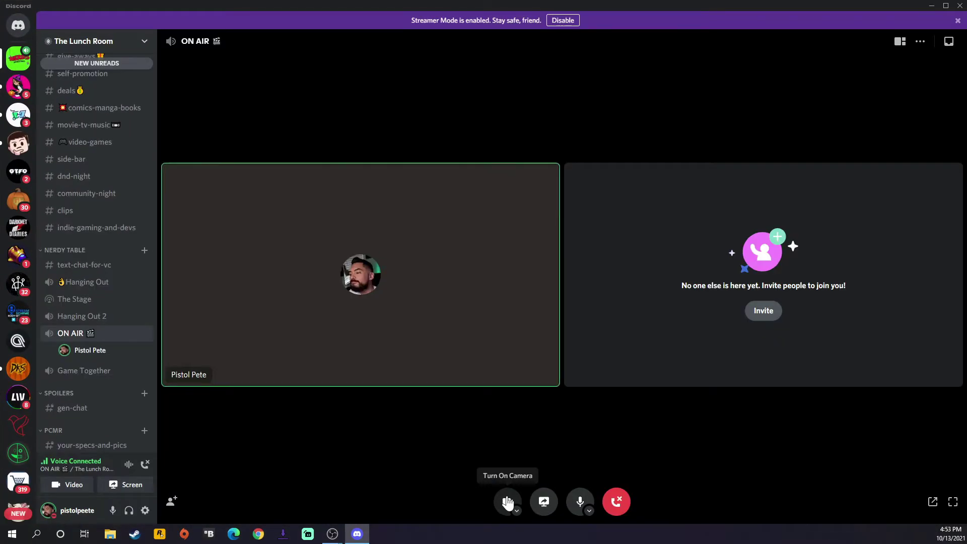
- Choose OBS Virtual Camera as the camera in Discord's Voice & Video settings and turn on the camera in the ON AIR call
{"action": "left_click", "coordinate": [146, 511]}
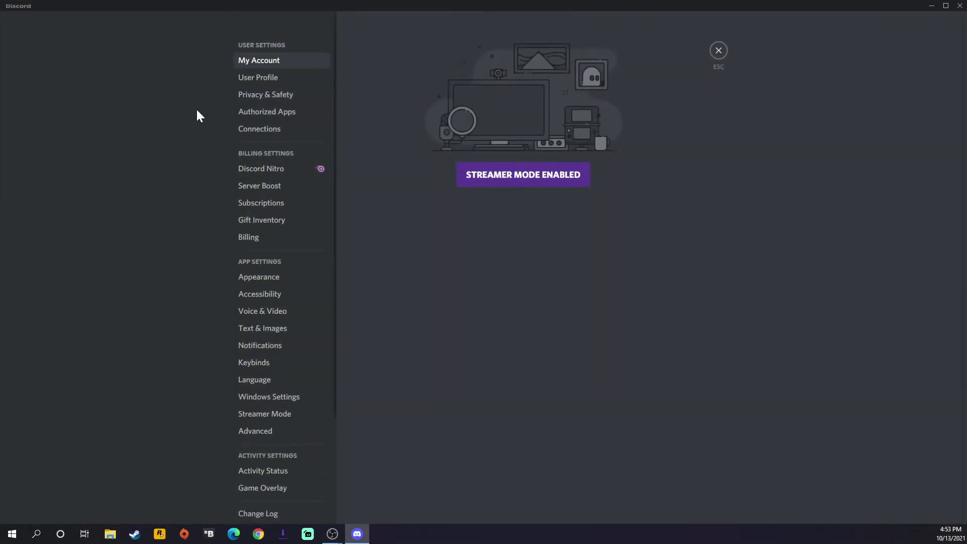
{"action": "left_click", "coordinate": [257, 315]}
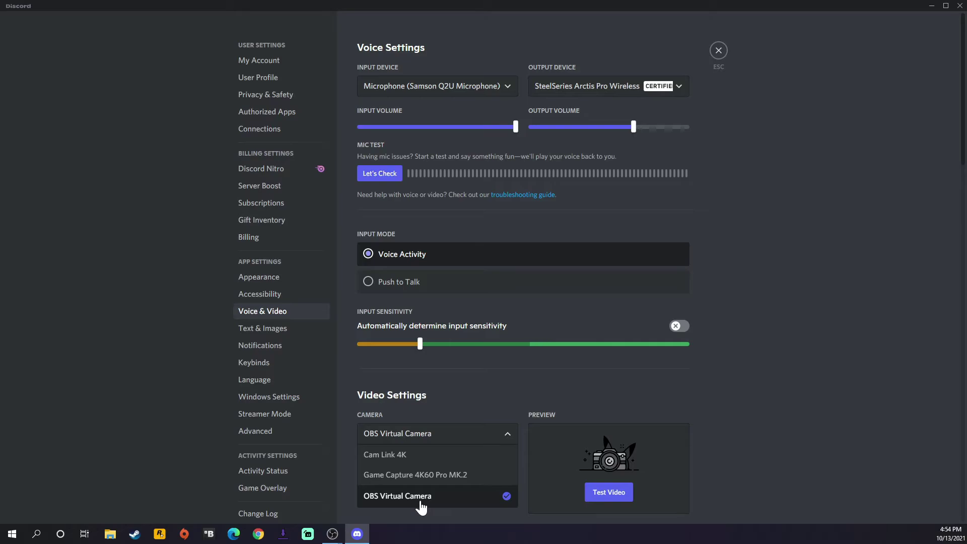
{"action": "left_click", "coordinate": [400, 497]}
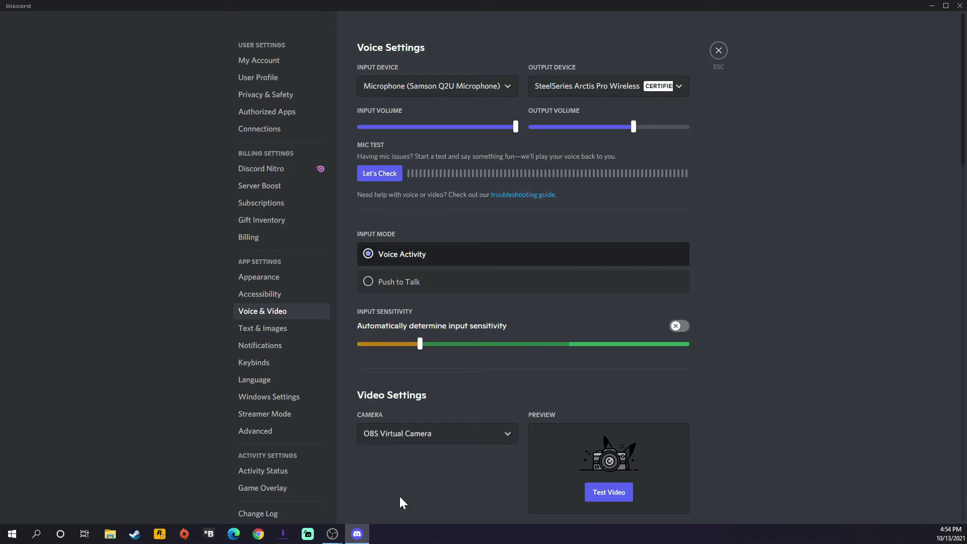
{"action": "left_click", "coordinate": [716, 53]}
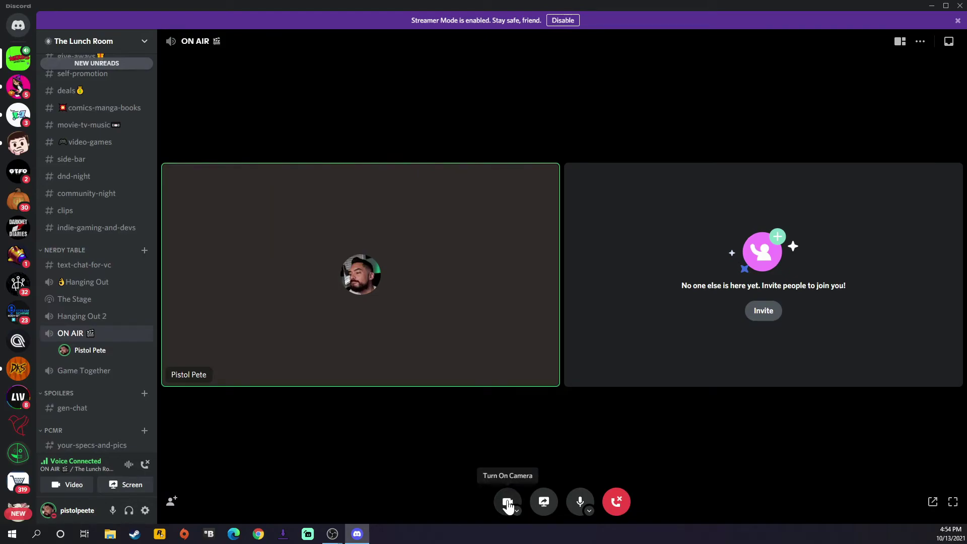
{"action": "left_click", "coordinate": [507, 502]}
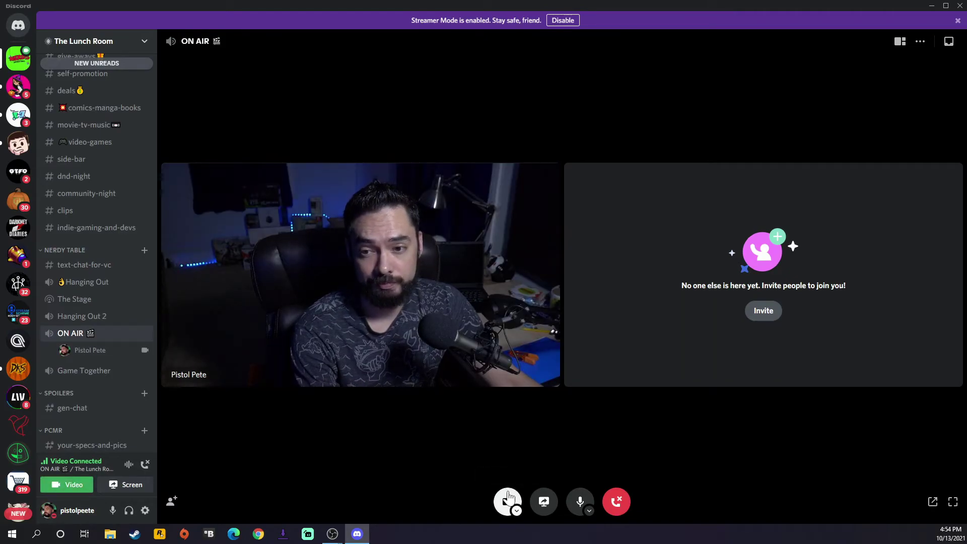